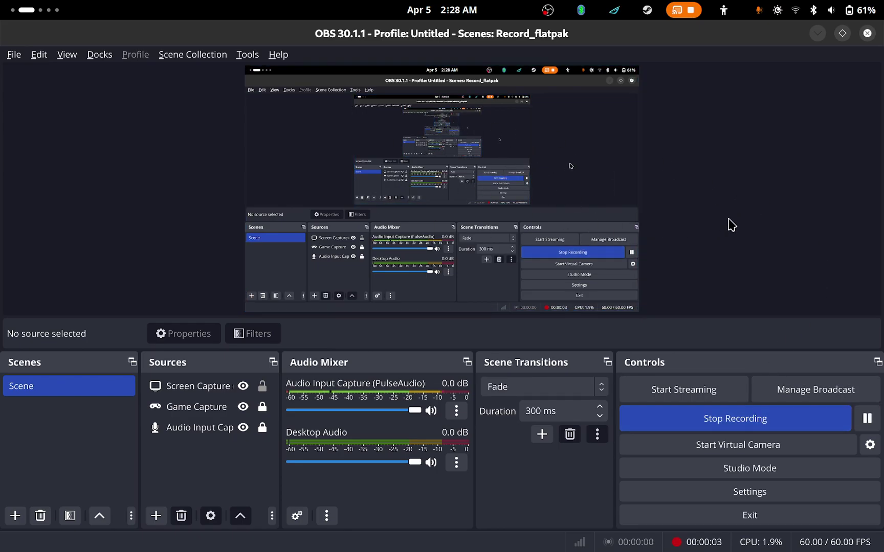
Leave the Activities overview and bring the OBS Studio window back full screen.
mouse_move(1, 0)
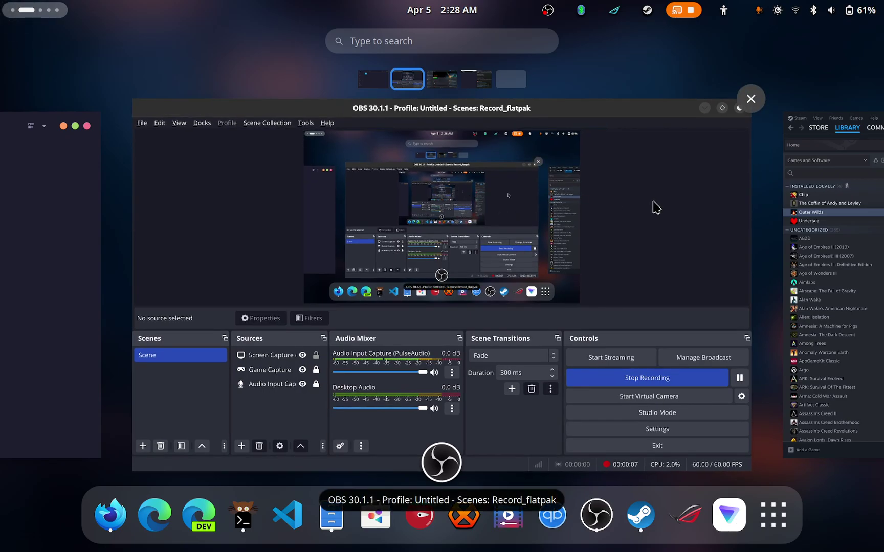
left_click(656, 207)
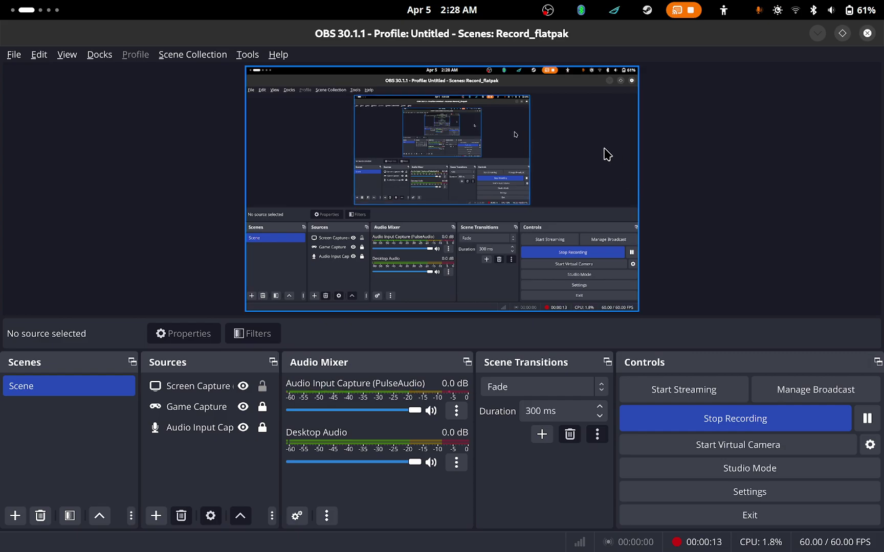
Open OBS Settings from File and check Video and Audio, ending on Output (VA-API, 12000 bitrate).
left_click(14, 54)
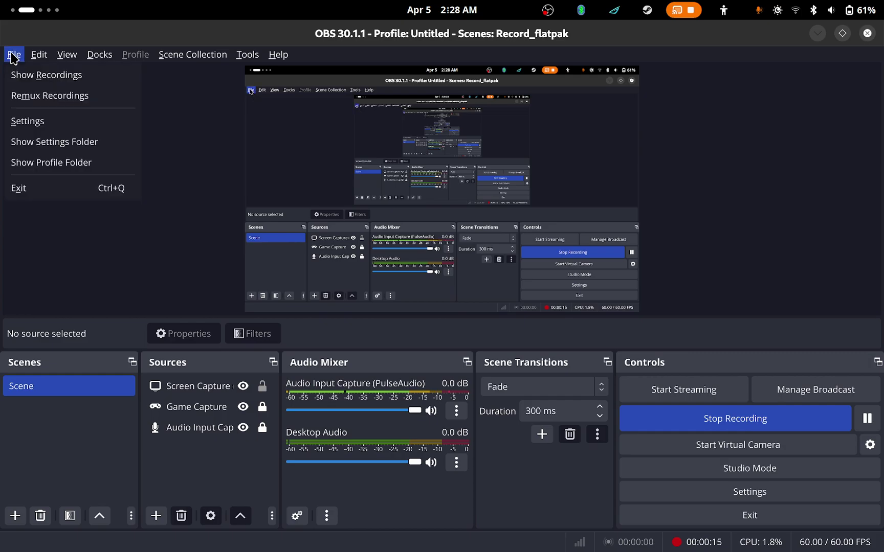
left_click(27, 121)
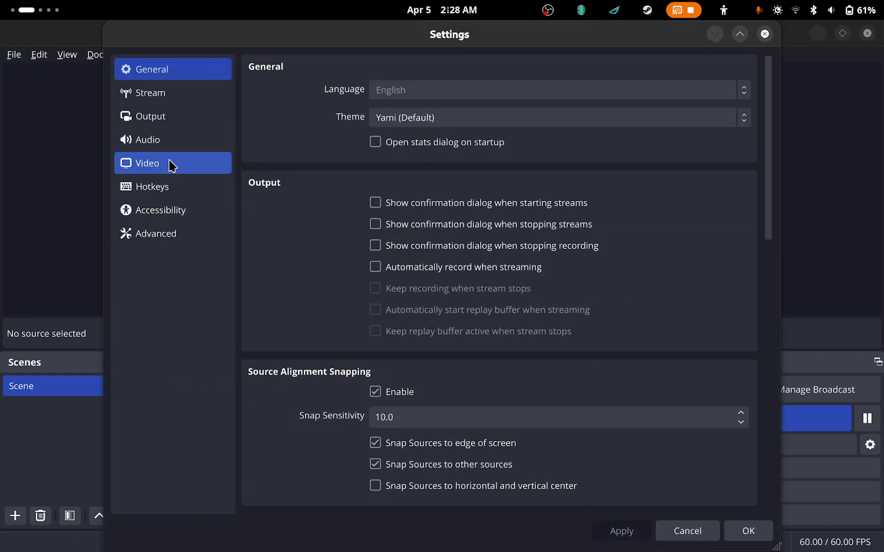
left_click(172, 167)
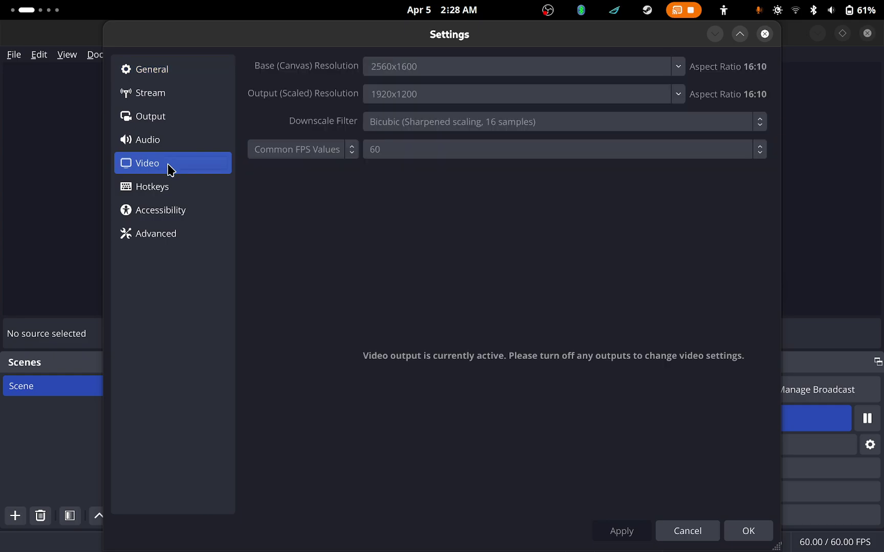
left_click(173, 143)
left_click(175, 121)
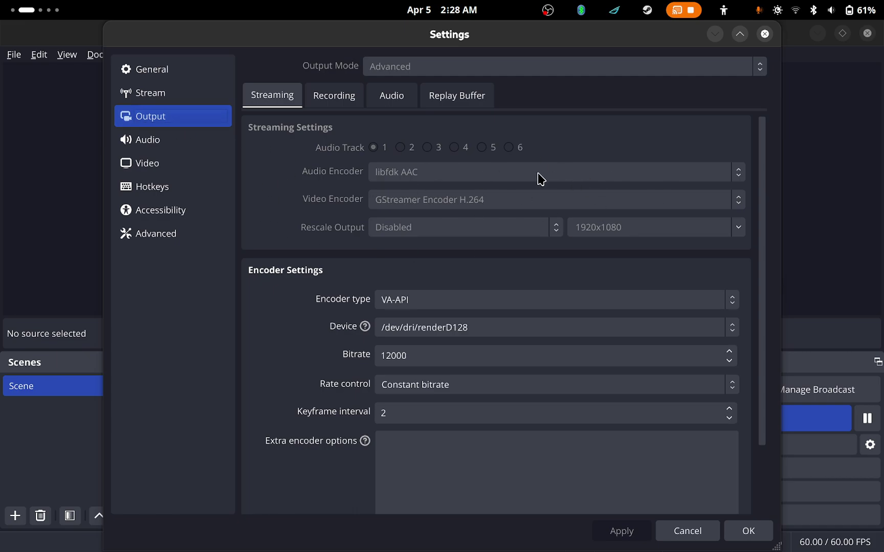
Switch to the Steam workspace through the Activities overview.
key("super")
scroll(654, 230, "down", 1)
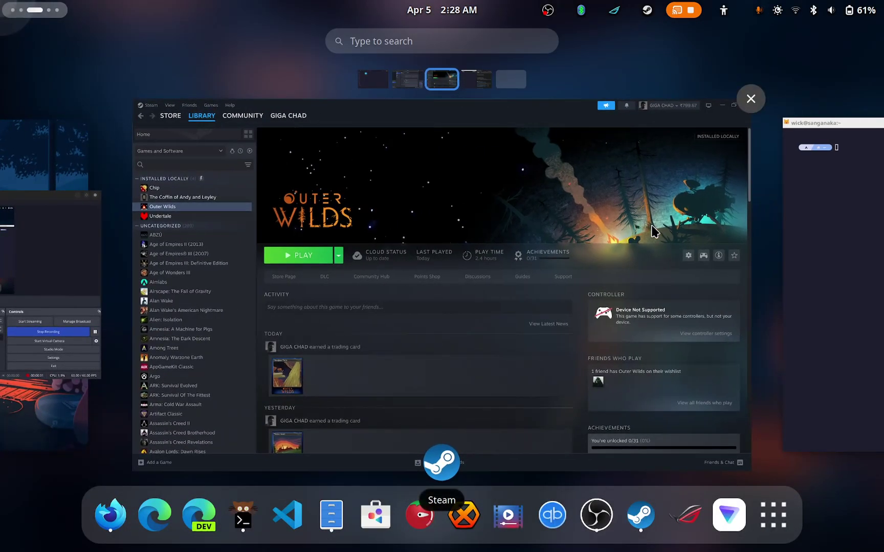
left_click(525, 208)
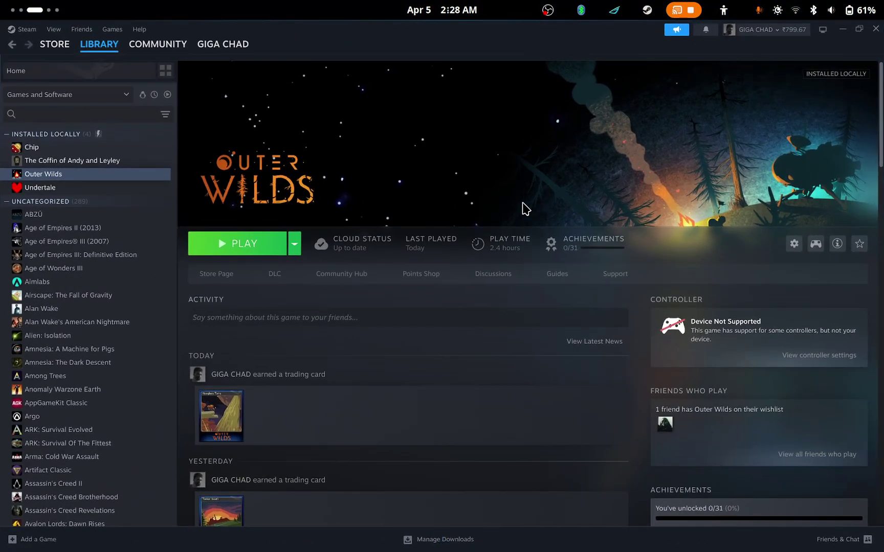
Bring the OBS Settings window back to the front on the OBS workspace.
key("super")
scroll(530, 189, "up", 1)
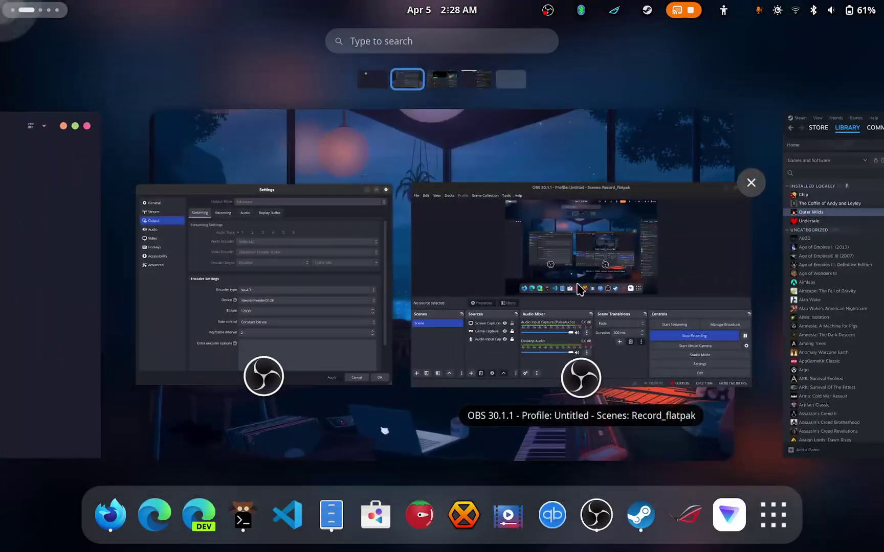
left_click(301, 262)
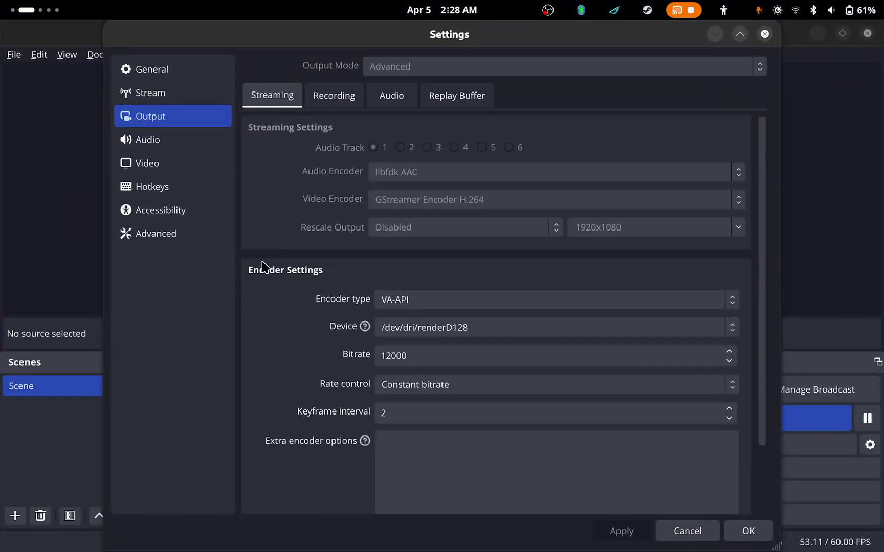
left_click(27, 10)
scroll(592, 223, "down", 1)
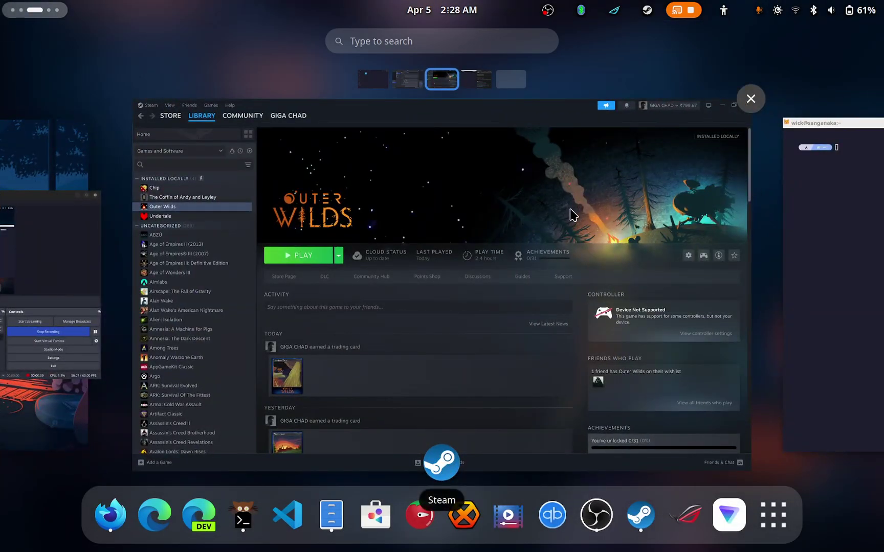
scroll(568, 207, "up", 1)
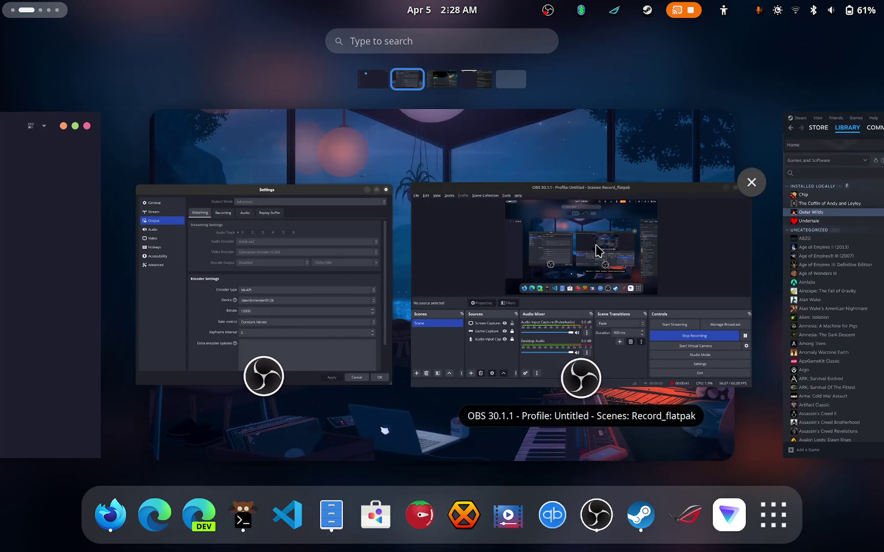
left_click(598, 250)
Close OBS Settings and briefly select, then deselect, the Audio Input Capture source.
left_click(744, 529)
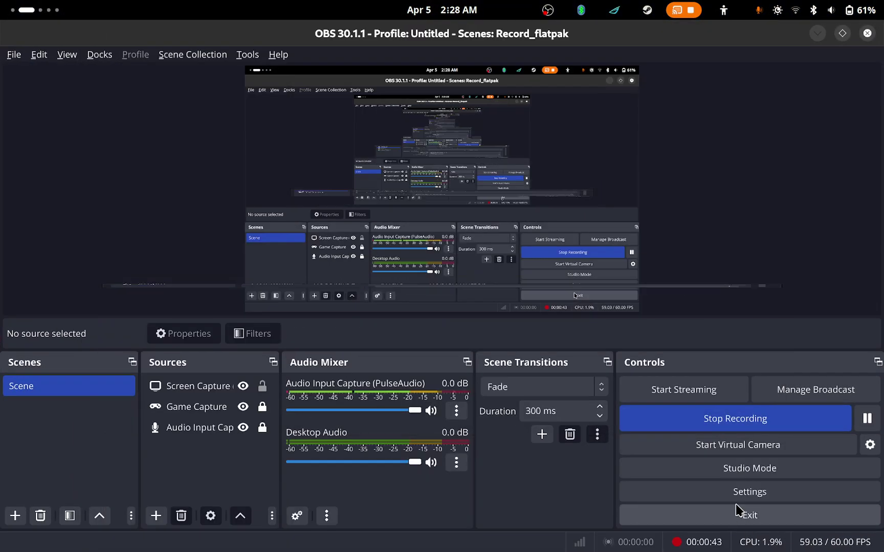
left_click(201, 428)
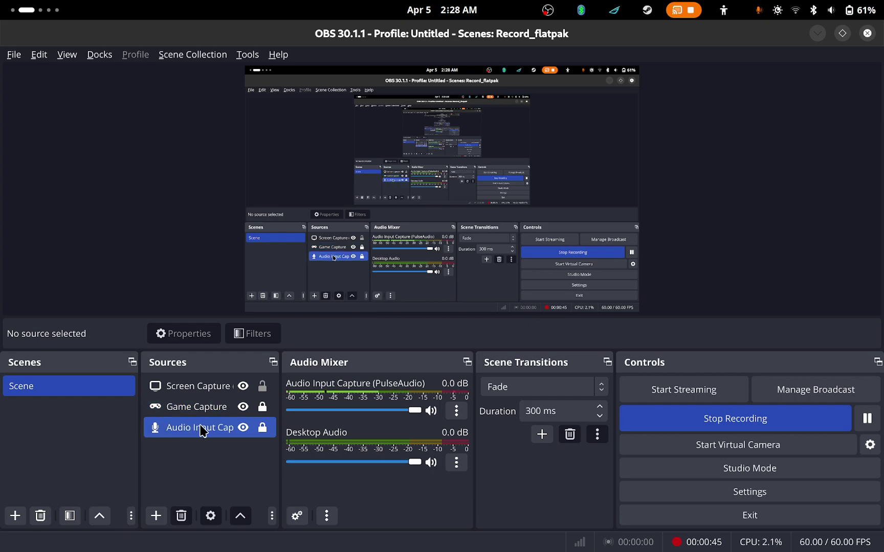
left_click(588, 207)
Switch to the workspace with the terminal and the browser.
mouse_move(8, 15)
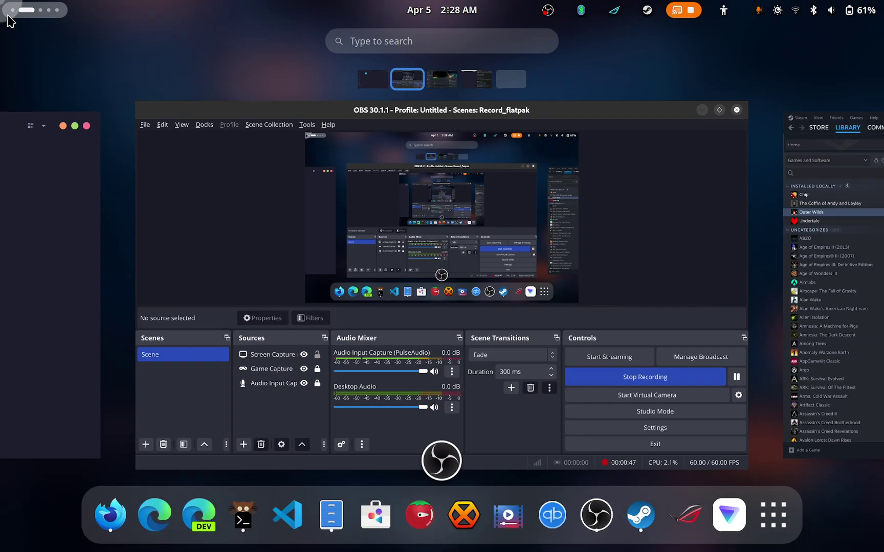
scroll(558, 276, "down", 1)
scroll(546, 232, "down", 1)
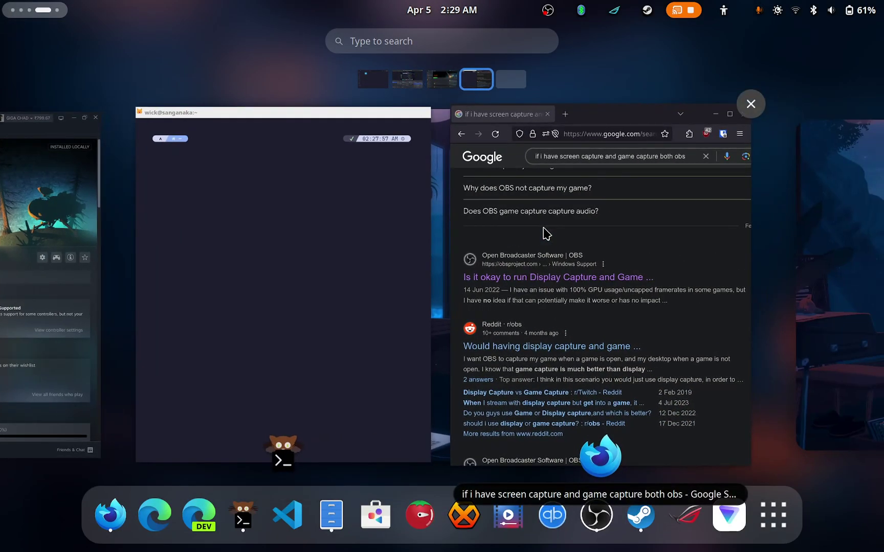
scroll(546, 234, "up", 1)
scroll(546, 234, "down", 1)
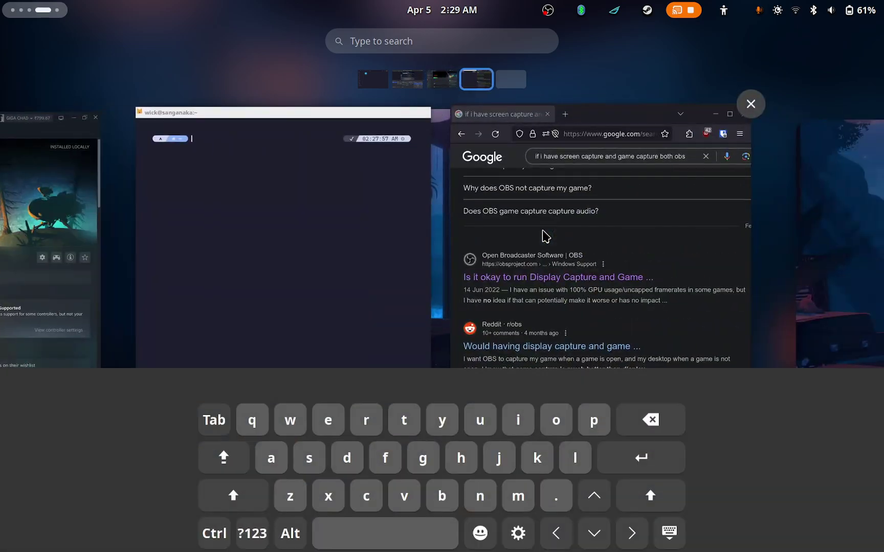
left_click(361, 243)
Return to the OBS window full screen via the Activities overview.
key("super")
scroll(366, 282, "up", 1)
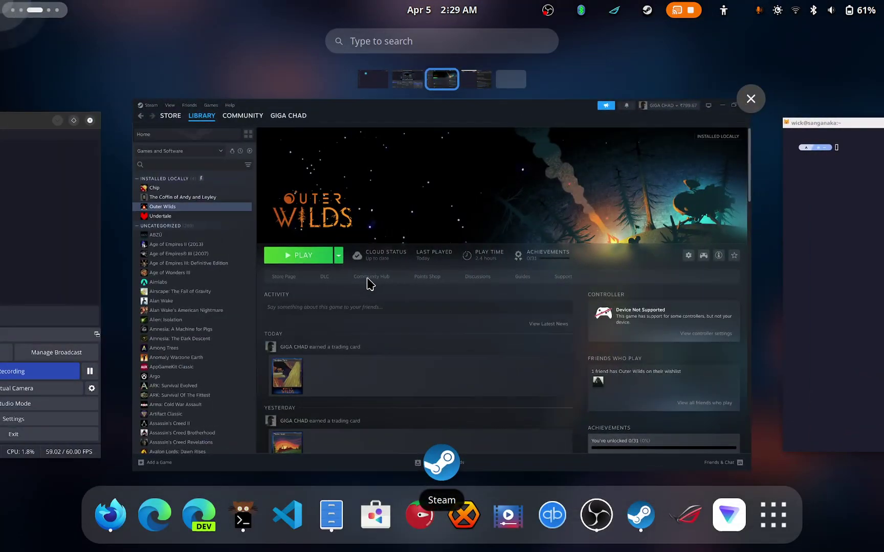
scroll(390, 249, "up", 1)
left_click(216, 168)
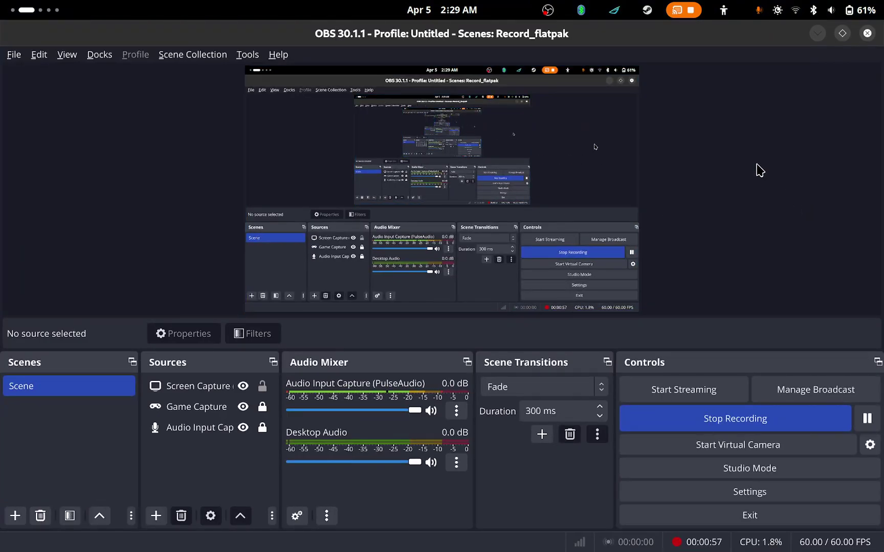
Browse the workspaces and bring up the Steam window.
mouse_move(3, 5)
scroll(416, 170, "down", 1)
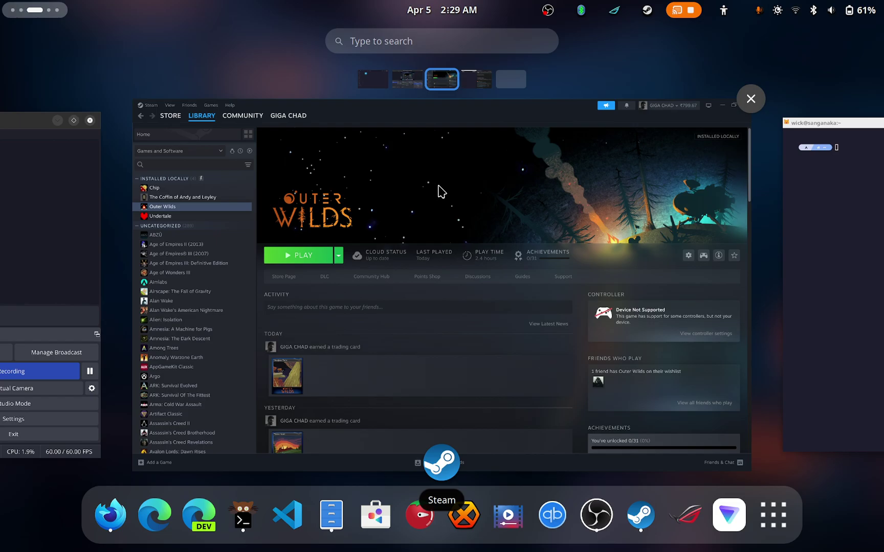
scroll(439, 192, "up", 1)
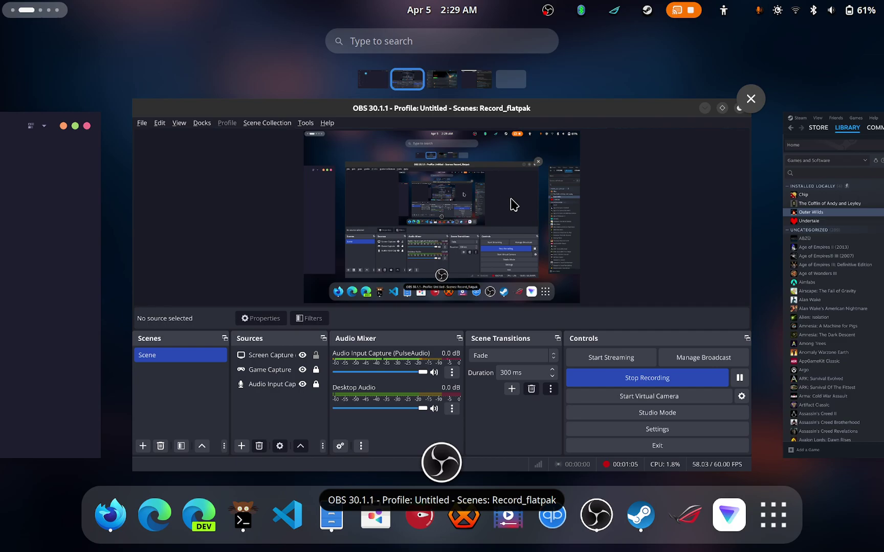
scroll(510, 204, "down", 1)
left_click(511, 178)
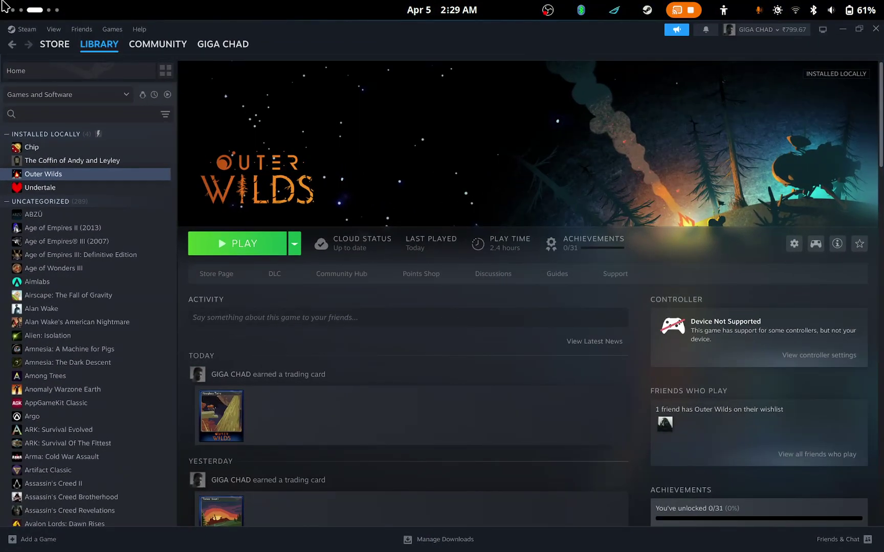
scroll(475, 241, "down", 1)
Run the 'btw' system-info command in the kitty terminal.
left_click(248, 230)
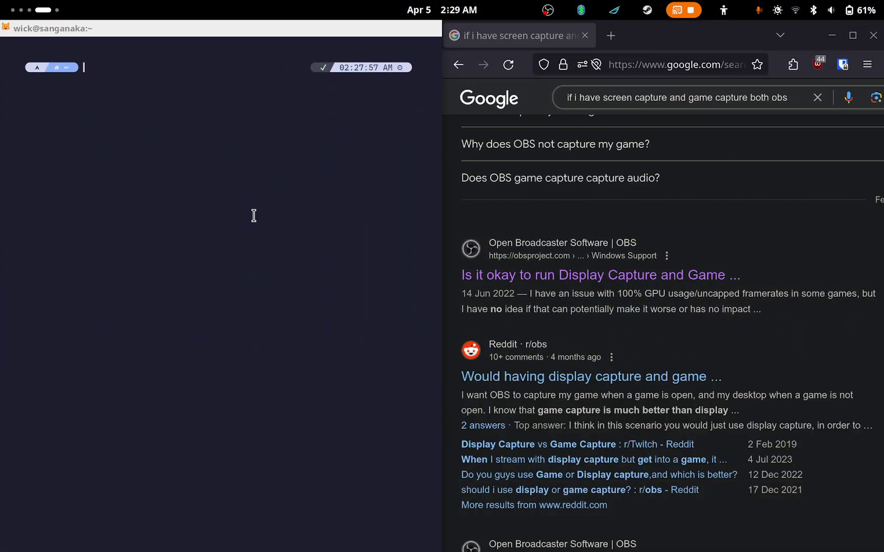
type("btw")
key("Return")
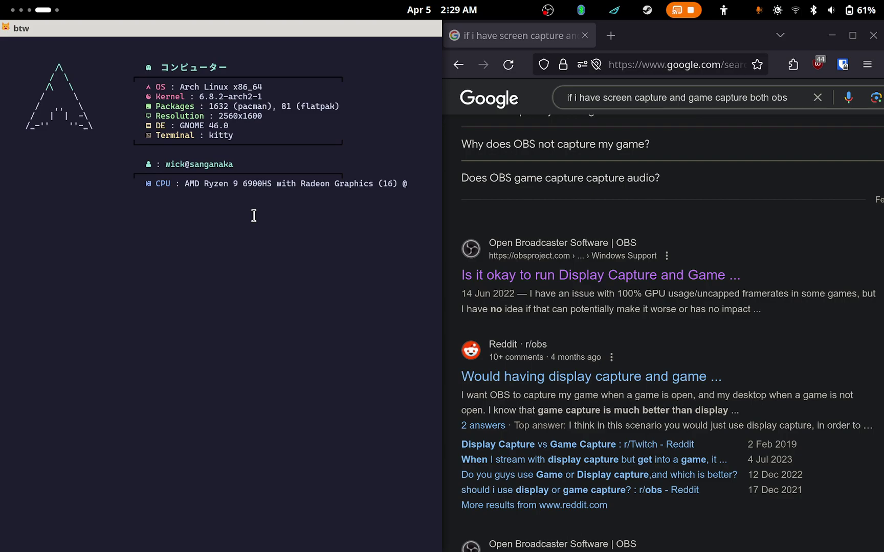
Maximize kitty and briefly select the word 6800S in the GPU line.
double_click(276, 28)
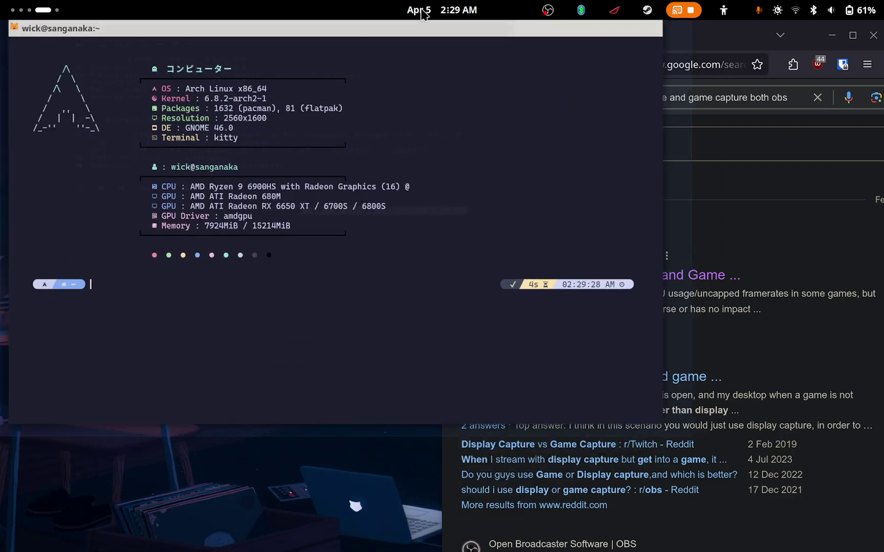
double_click(374, 200)
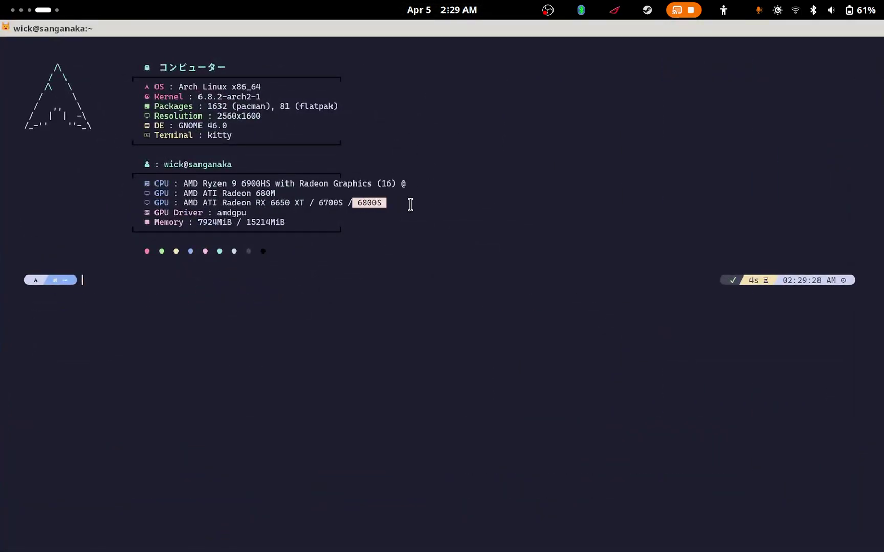
left_click(436, 204)
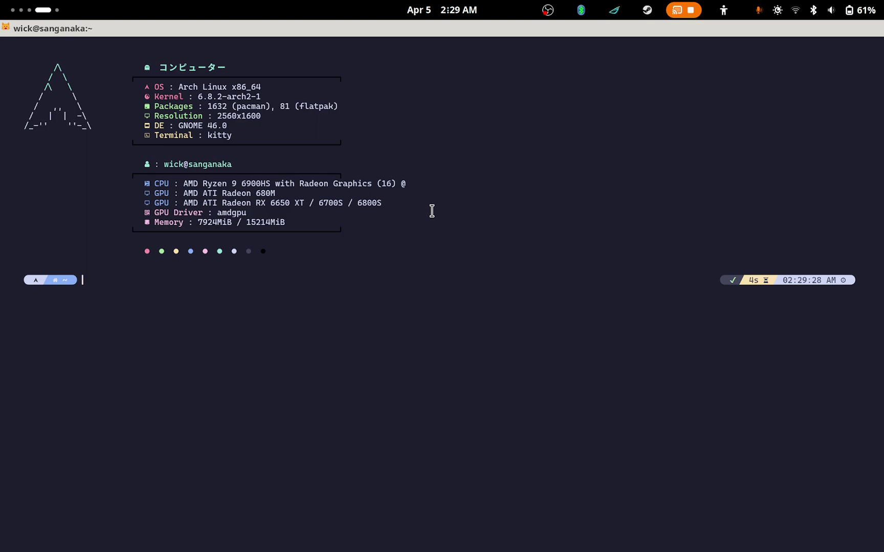
Bring up the Steam library and launch Outer Wilds with PLAY.
mouse_move(2, 8)
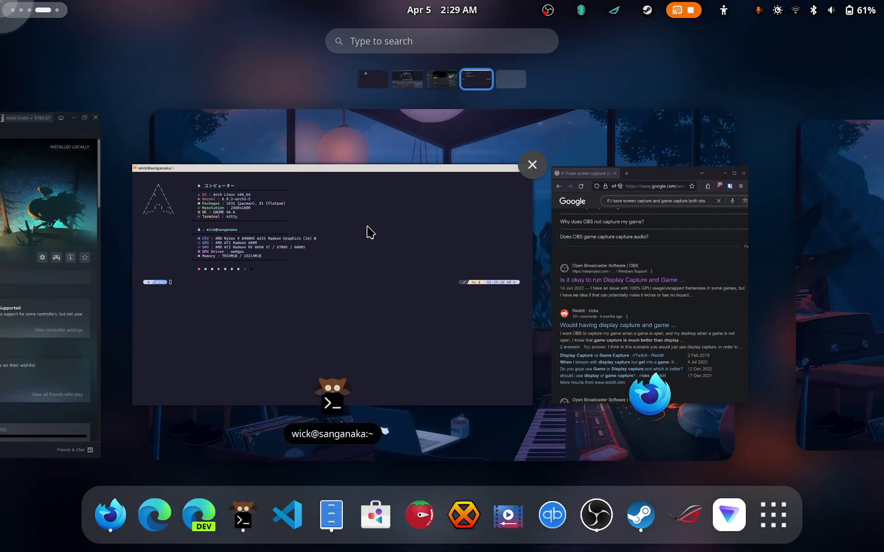
scroll(379, 253, "up", 1)
left_click(495, 170)
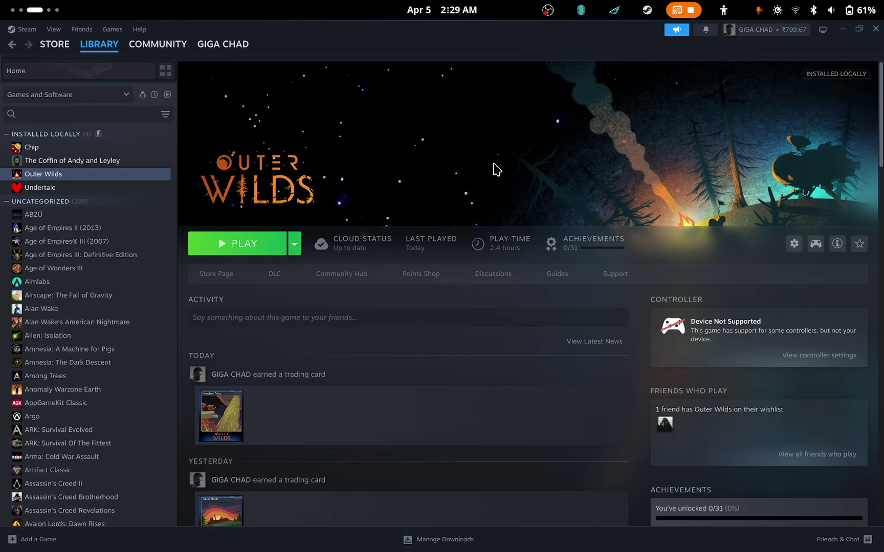
left_click(260, 252)
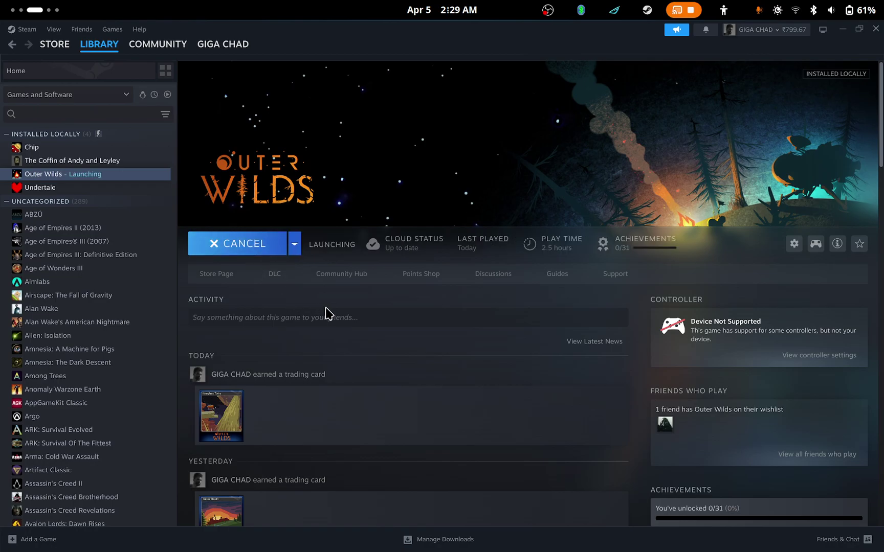
Switch back to the OBS workspace with OBS full screen.
key("super")
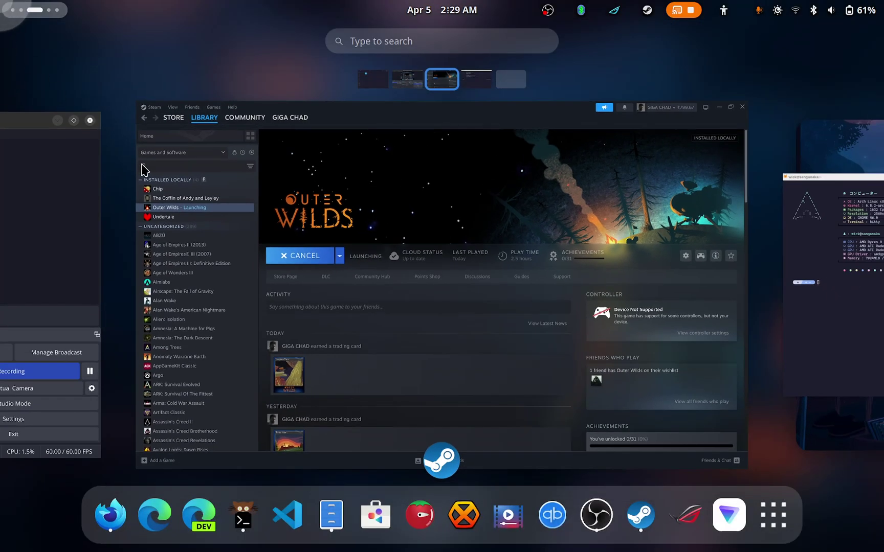
scroll(142, 170, "up", 1)
left_click(247, 243)
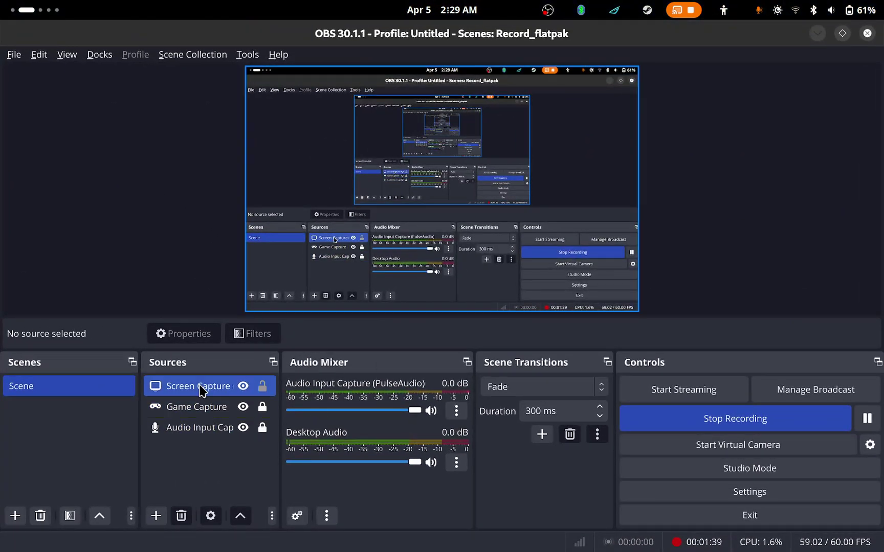
Select the Game Capture and Screen Capture sources, then move to the Steam workspace.
left_click(215, 408)
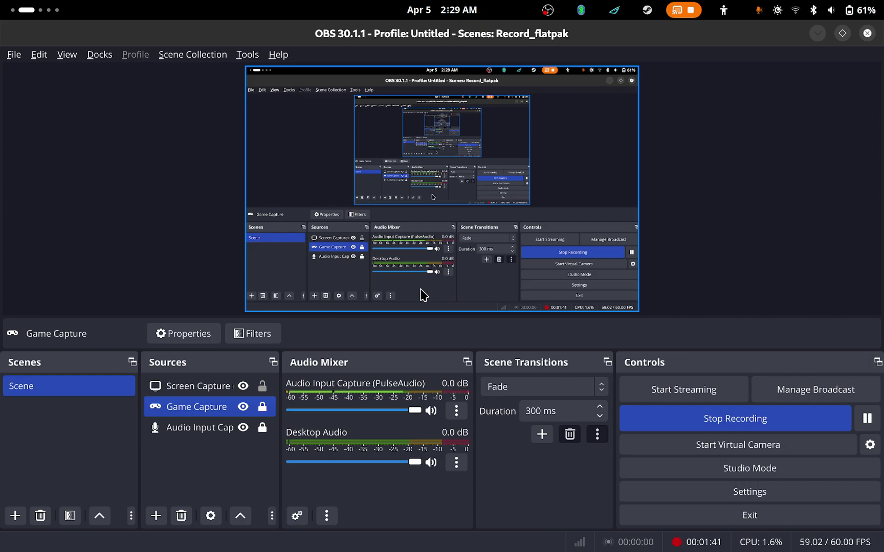
left_click(219, 389)
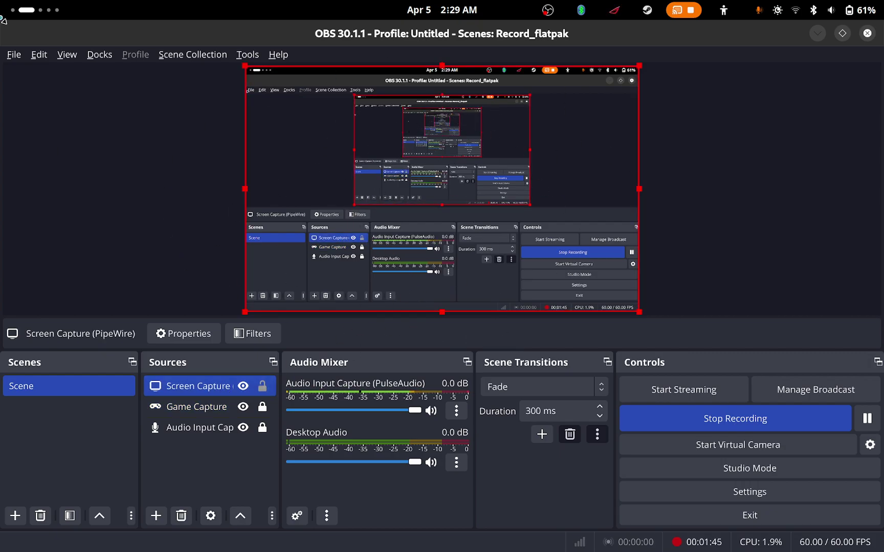
key("super")
scroll(522, 272, "down", 1)
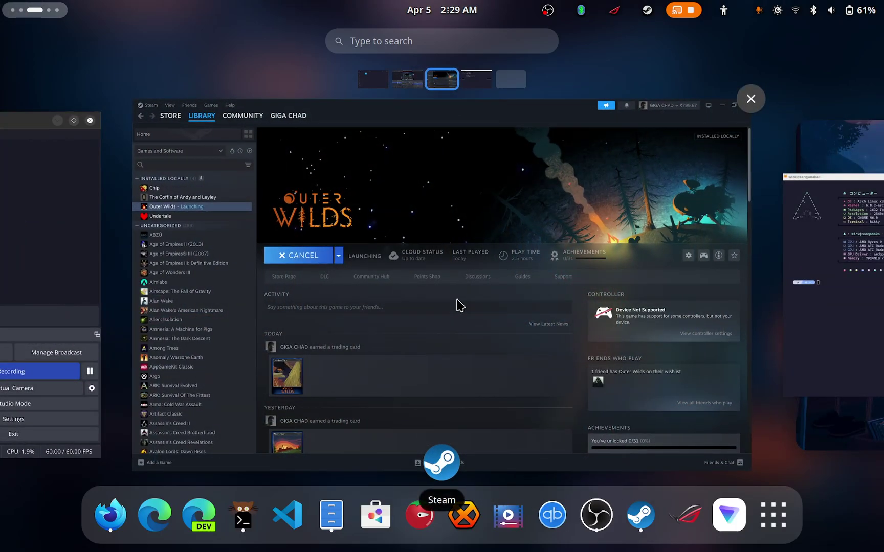
Bring Steam forward until Outer Wilds shows Running, then switch to the kitty terminal.
left_click(457, 303)
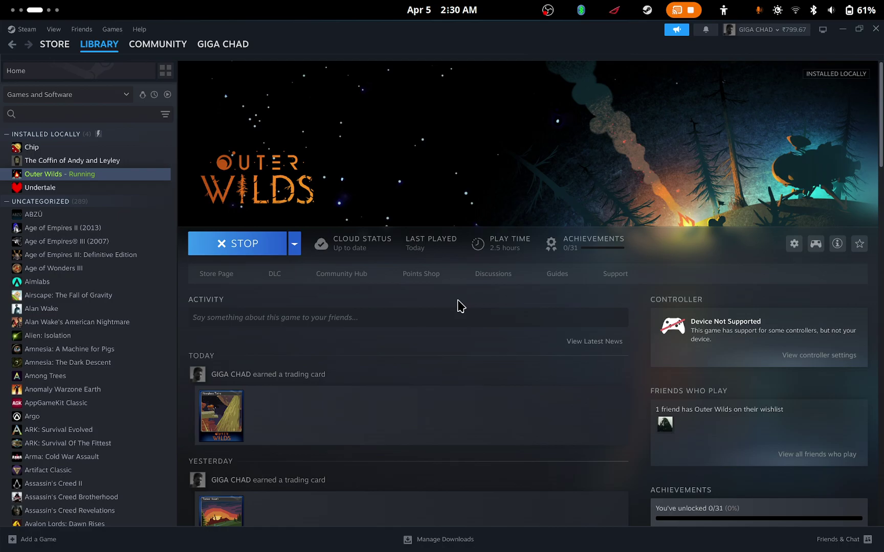
key("super")
scroll(491, 303, "down", 1)
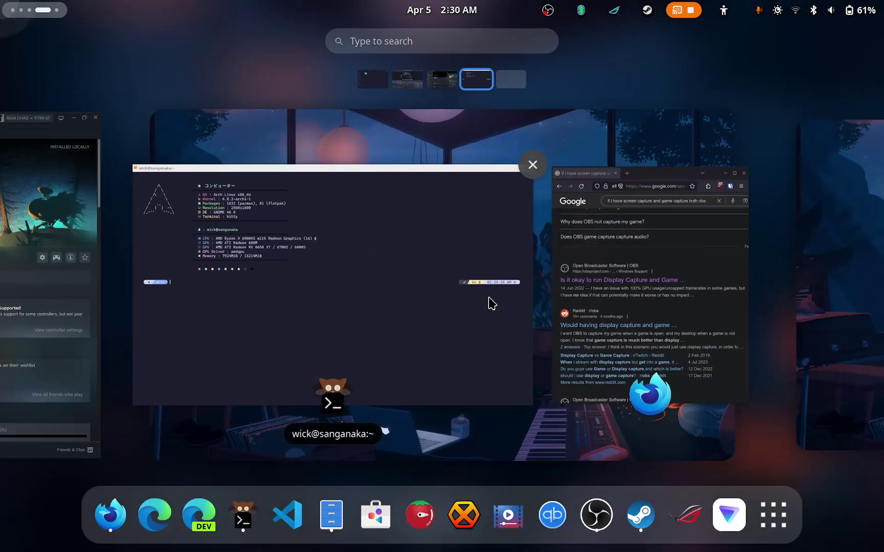
left_click(427, 250)
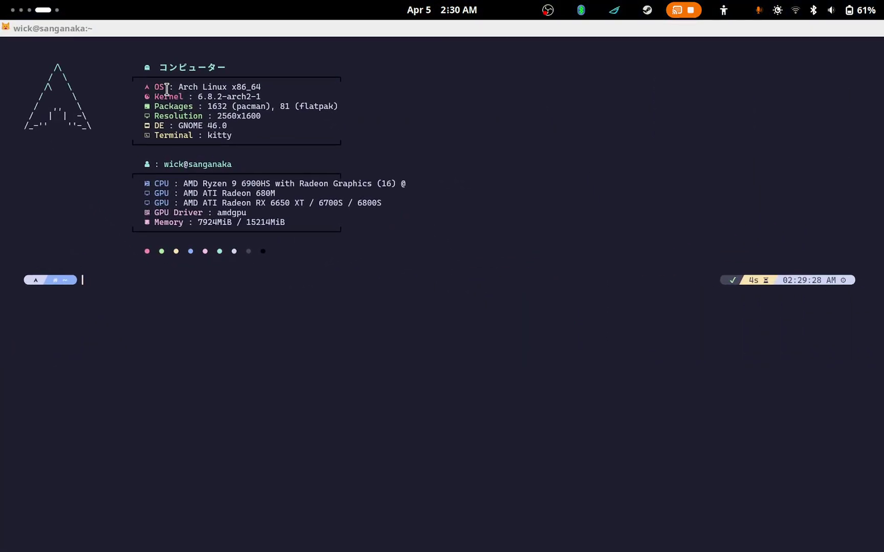
Highlight 'Arch Linux x86_64' in the terminal, then return to the Steam/Outer Wilds window.
left_click_drag(178, 87, 276, 85)
left_click(287, 163)
key("super")
scroll(493, 218, "up", 1)
left_click(475, 169)
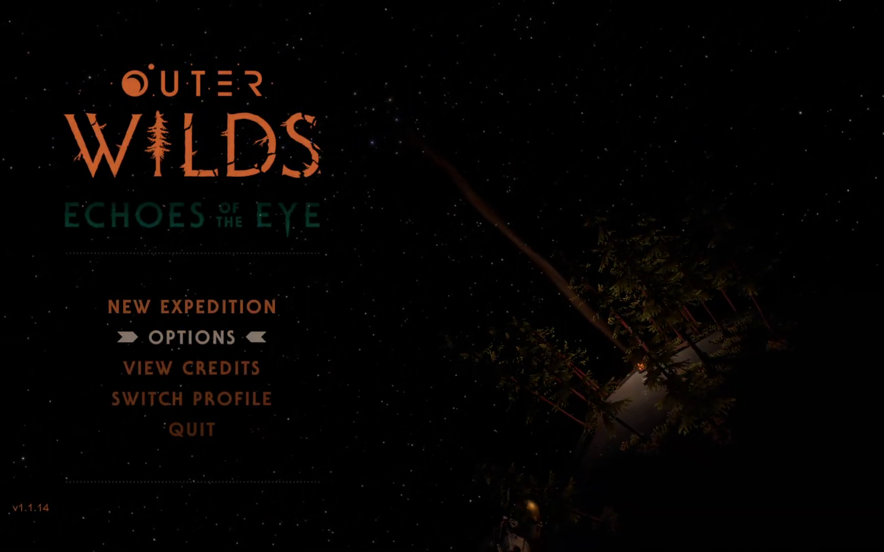
Open OPTIONS from the Outer Wilds main menu, then exit it with Escape.
key("Down")
key("Down")
key("Down")
key("Up")
key("Up")
key("Up")
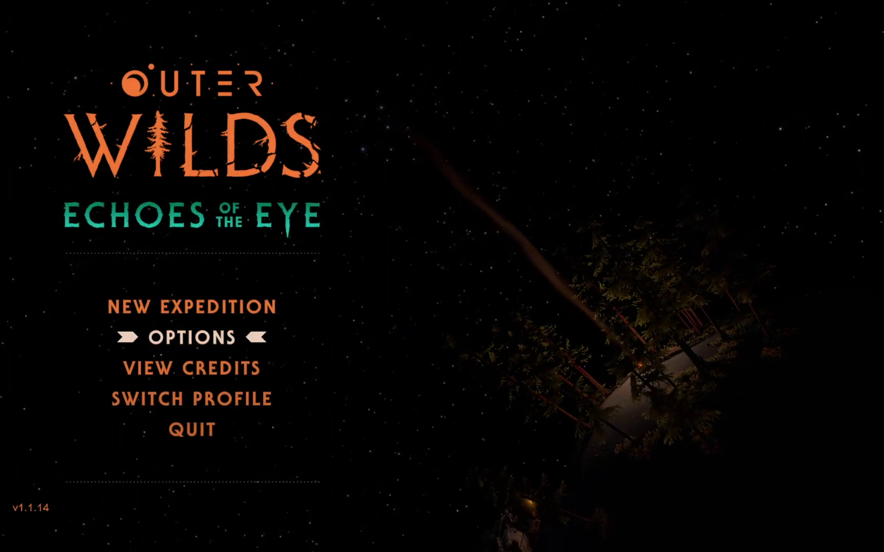
key("Up")
key("Down")
key("Return")
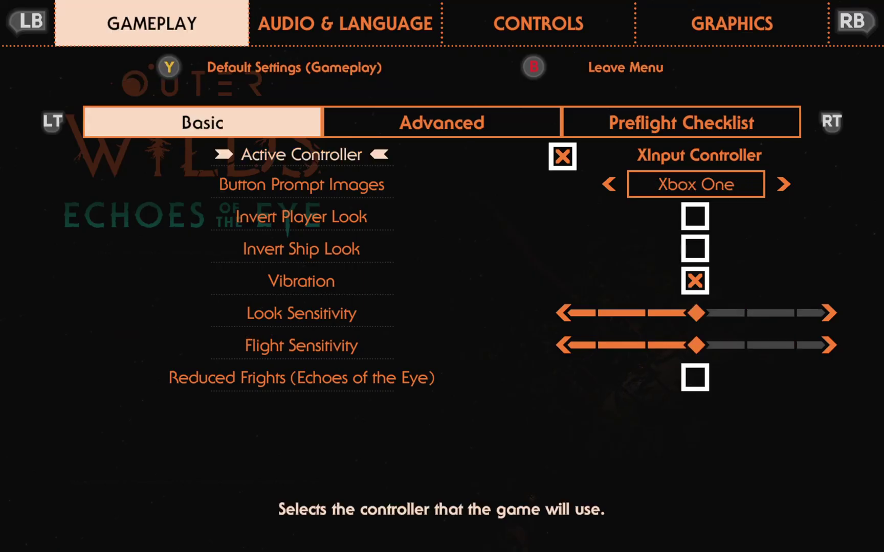
key("Escape")
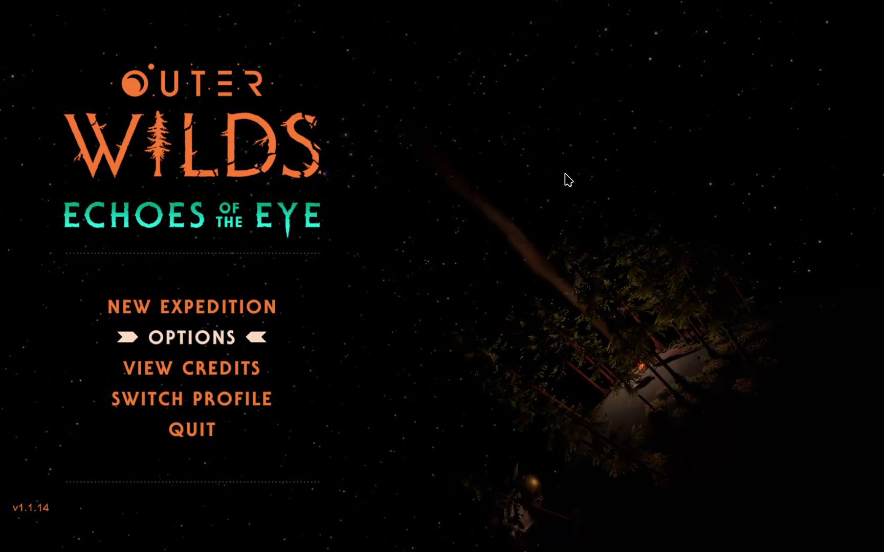
Return to OBS and reconfirm the Game Capture source's properties, previewing the Outer Wilds menu.
key("super")
scroll(557, 204, "down", 1)
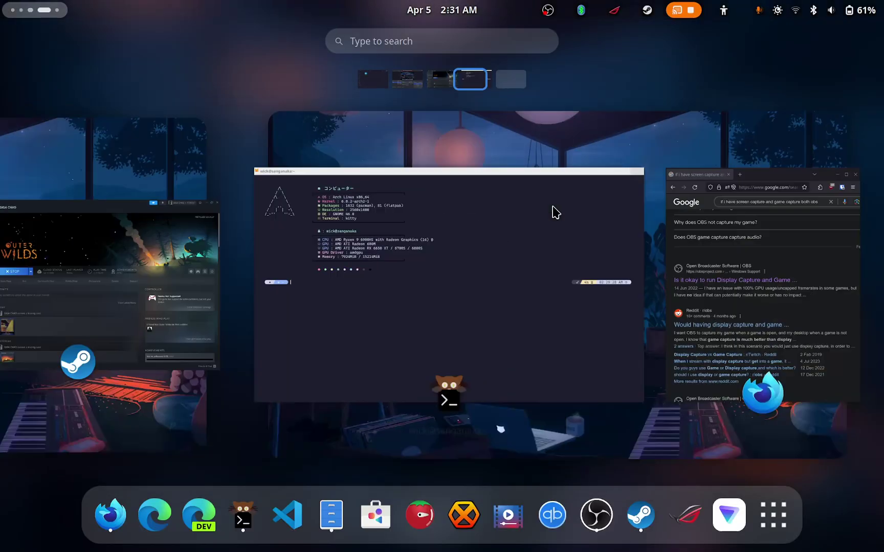
scroll(565, 237, "up", 2)
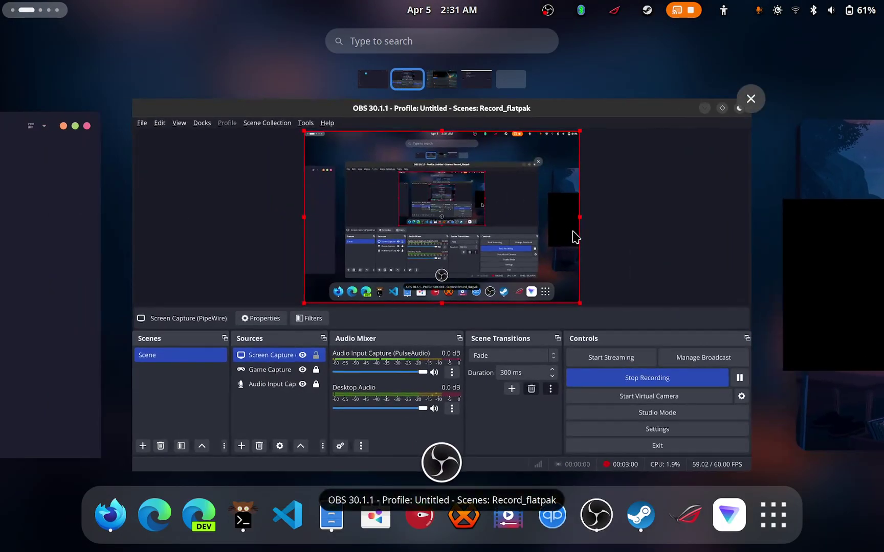
left_click(715, 233)
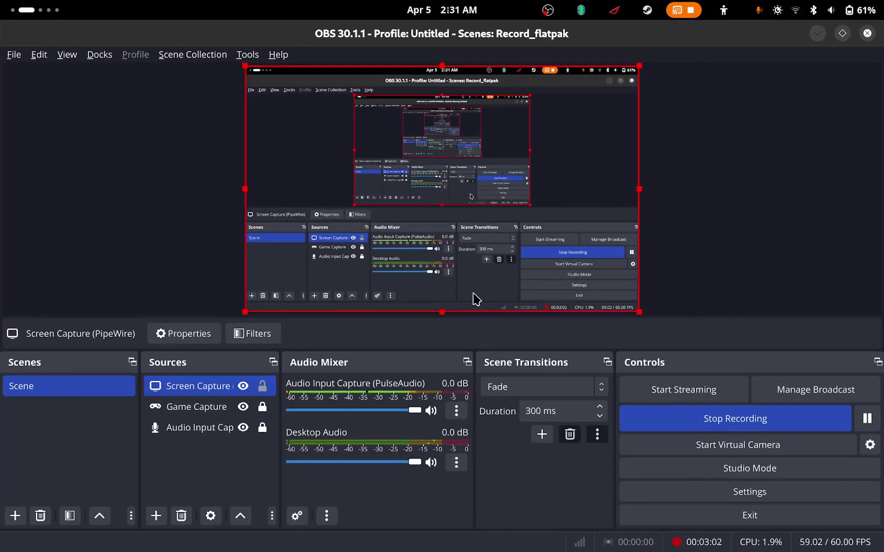
double_click(207, 408)
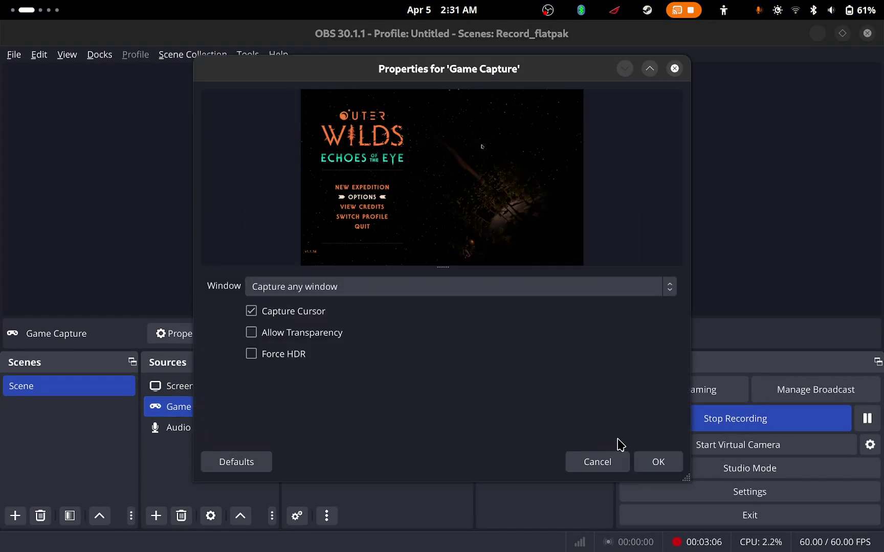
left_click(654, 462)
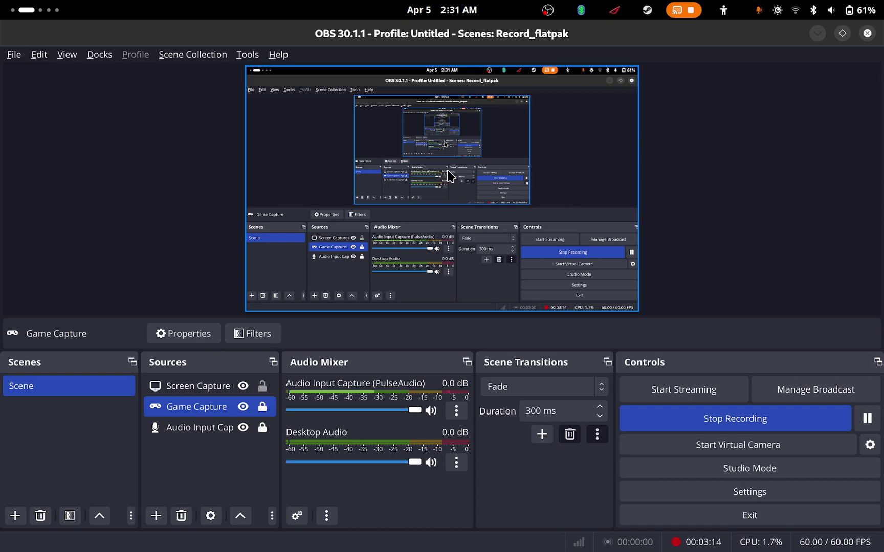
Deselect the Game Capture source by clicking empty space in the Sources list.
left_click(762, 214)
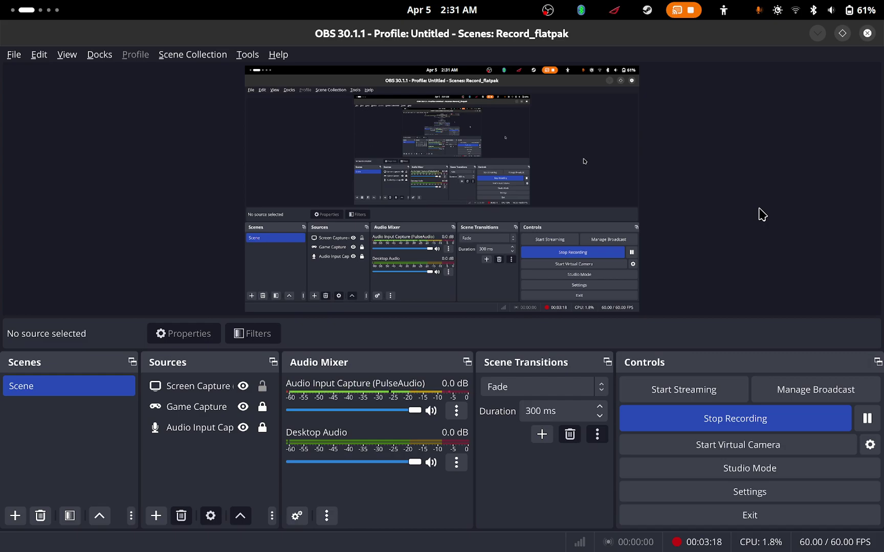